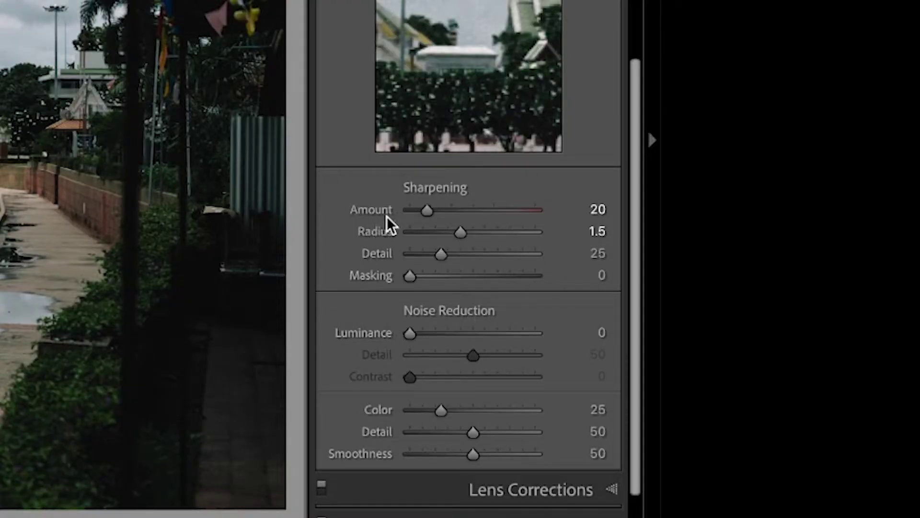
- Set Sharpening Amount to 0 and reset the Effects Grain Amount from 30 to 0
left_click_drag(427, 210, 349, 220)
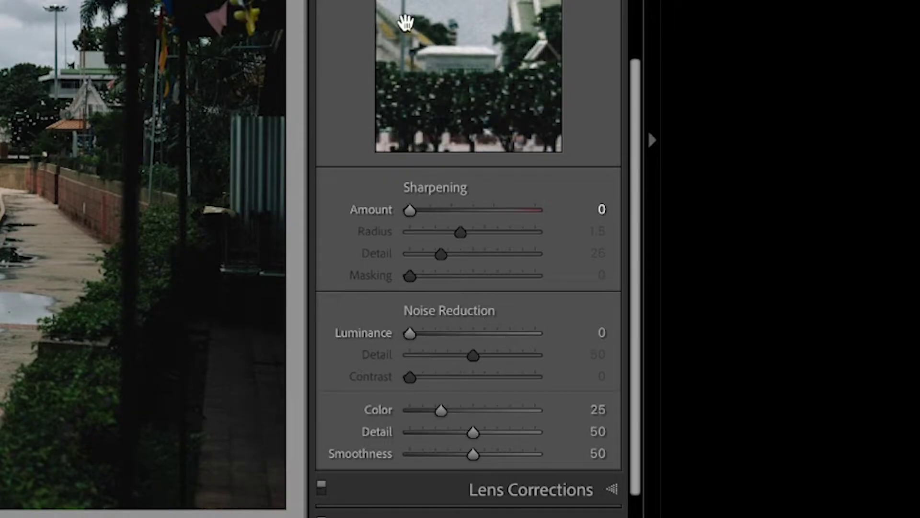
scroll(451, 235, "up", 1)
scroll(448, 226, "up", 3)
scroll(448, 223, "down", 1)
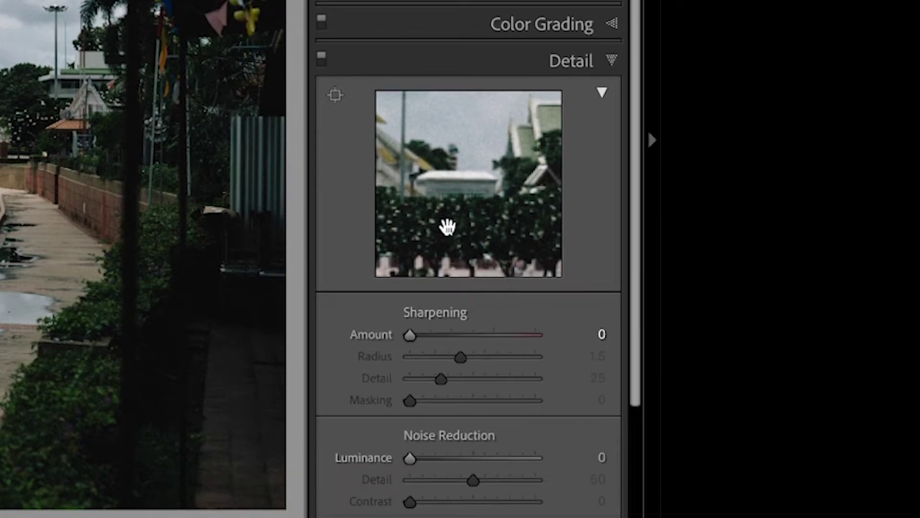
scroll(431, 406, "down", 5)
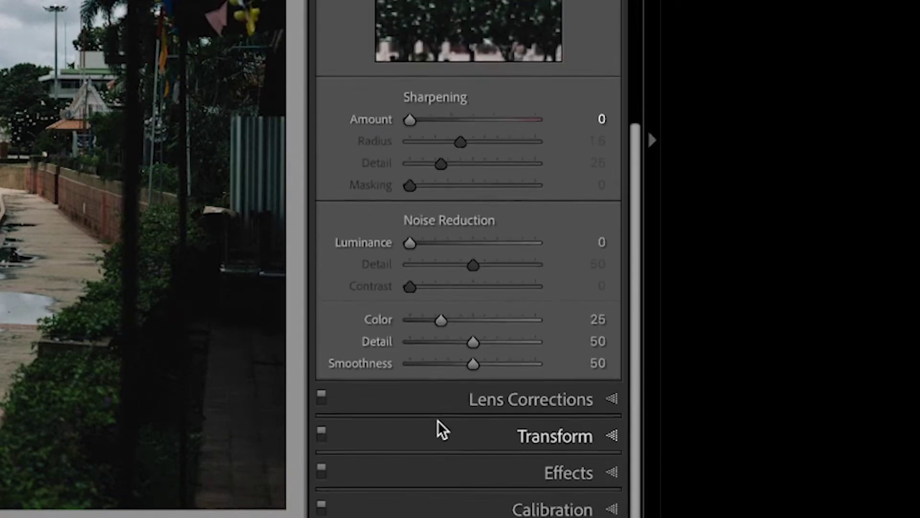
scroll(434, 412, "up", 1)
left_click(470, 497)
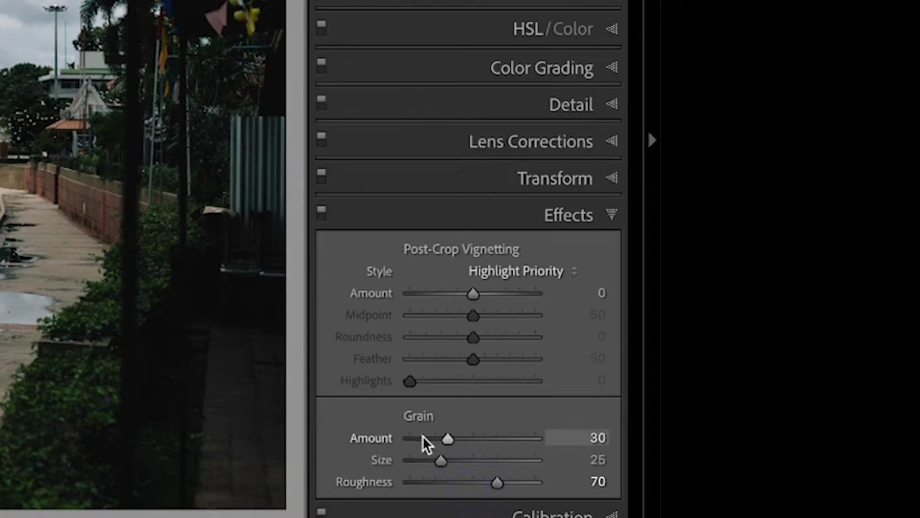
double_click(413, 445)
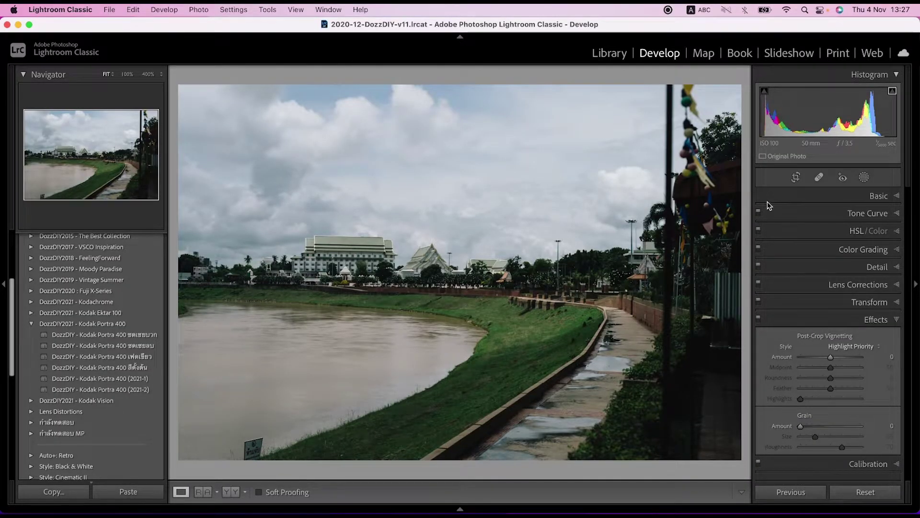
- Crop the photo to a 4 x 3 aspect ratio, trimming the right side, and apply it
left_click(795, 179)
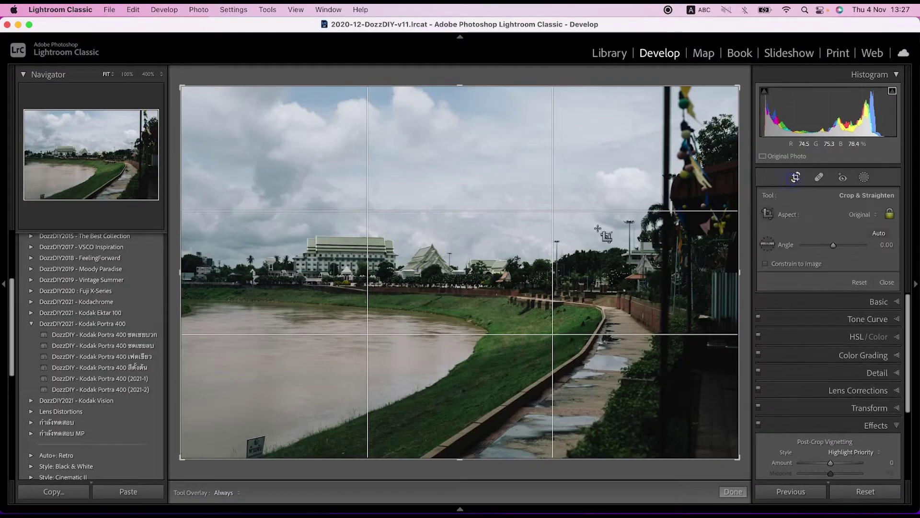
left_click(852, 217)
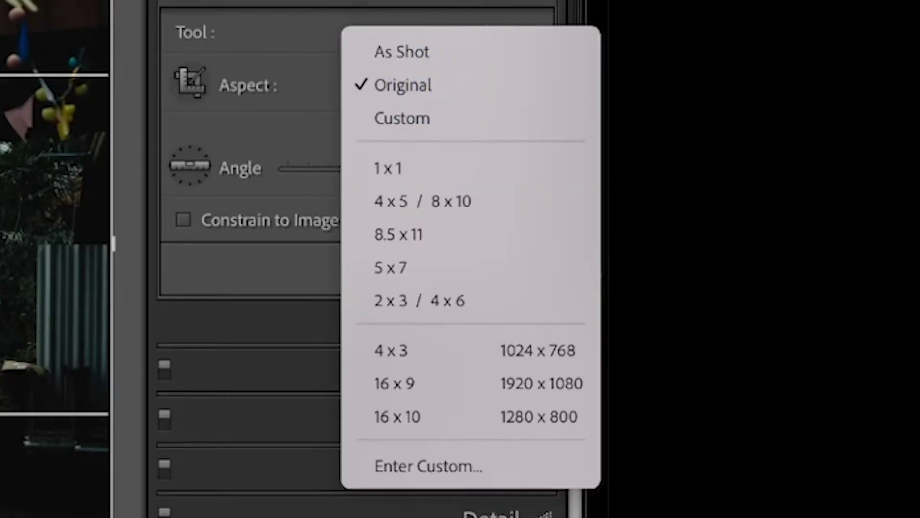
left_click(377, 353)
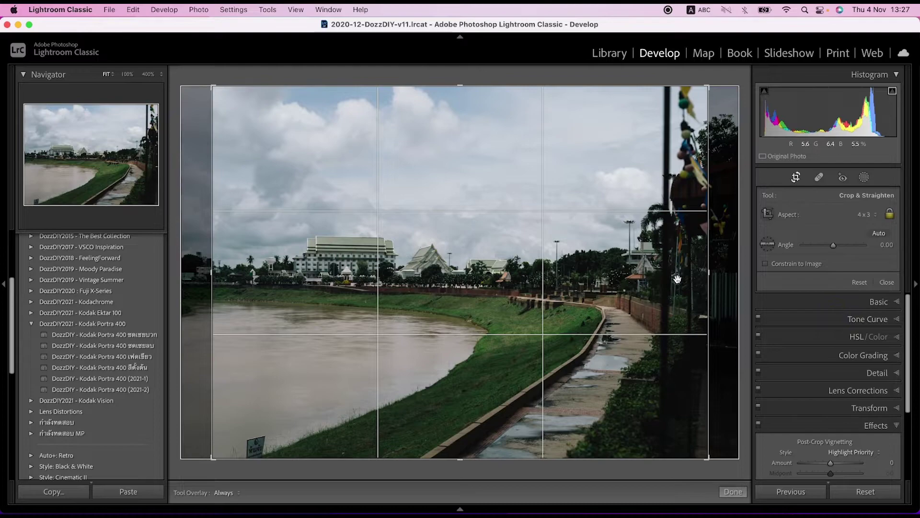
left_click_drag(677, 278, 703, 278)
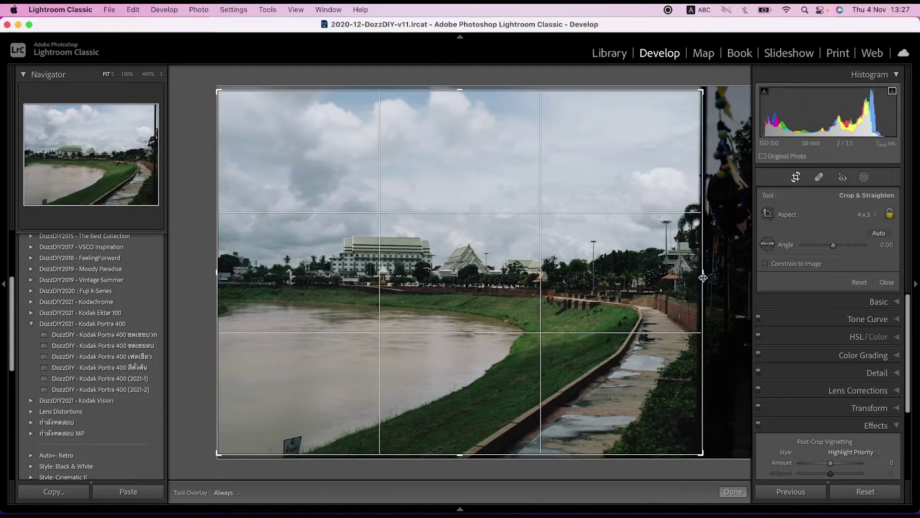
double_click(568, 297)
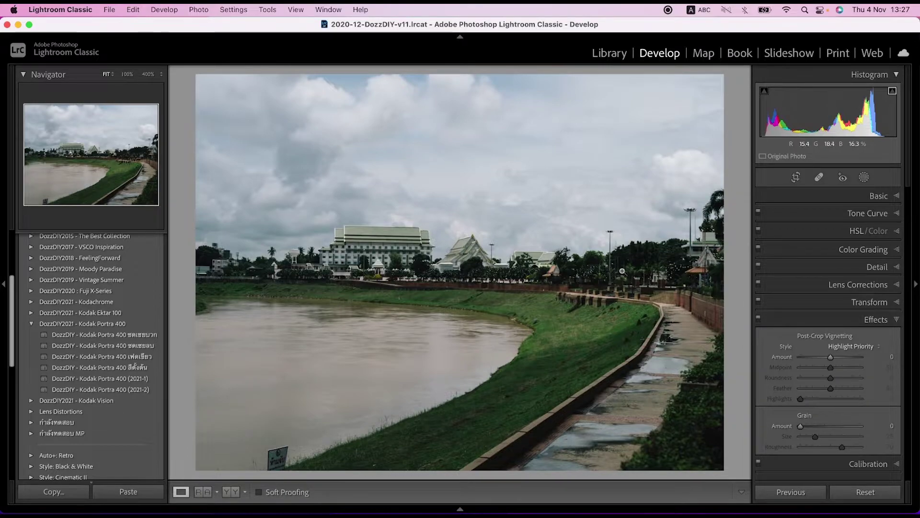
- Reset the tone curve channel and raise its midpoint from input 123 to output 169
left_click(846, 219)
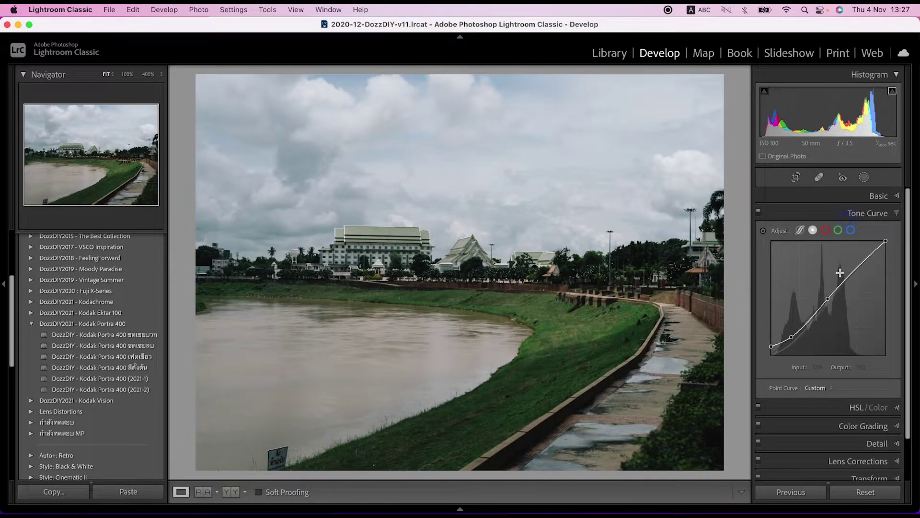
right_click(828, 300)
left_click(833, 323)
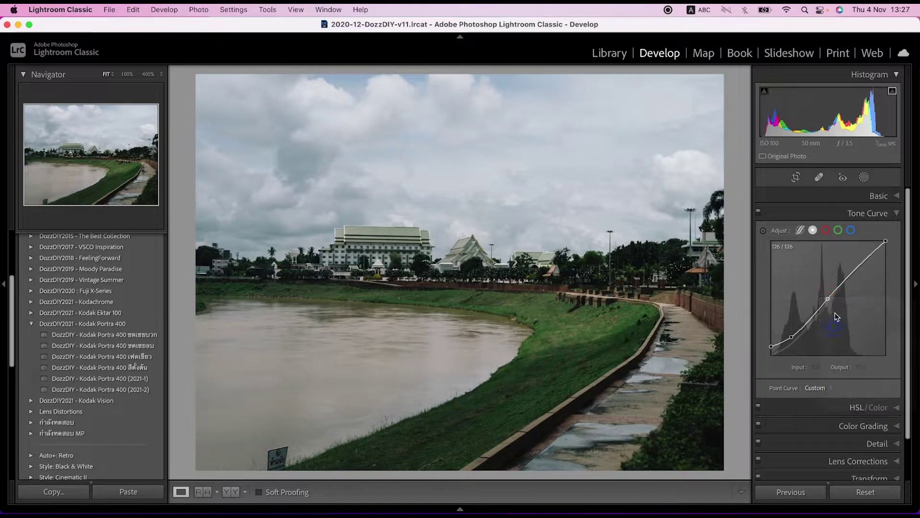
left_click_drag(828, 299, 826, 278)
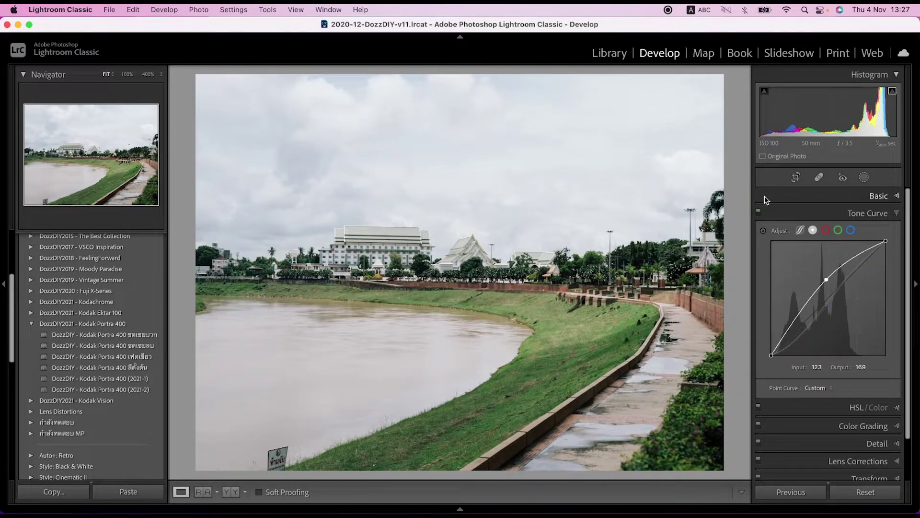
scroll(837, 304, "up", 1)
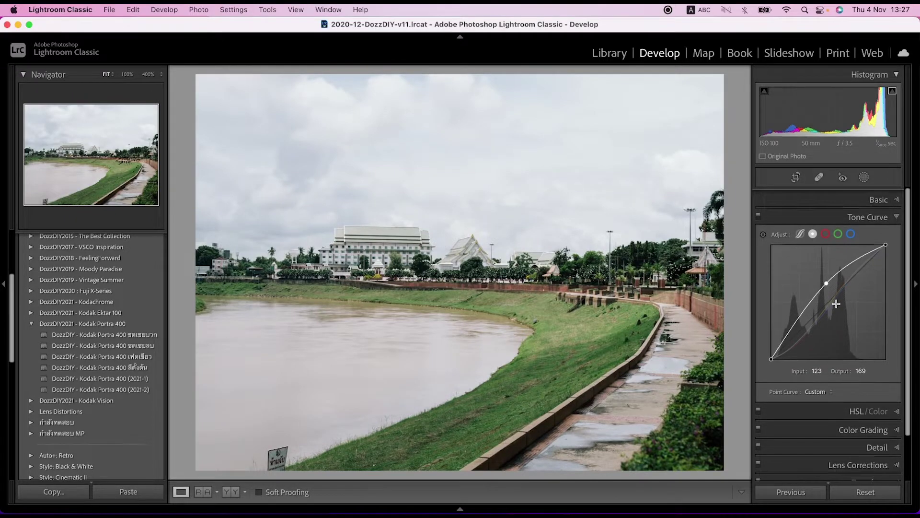
scroll(836, 304, "down", 1)
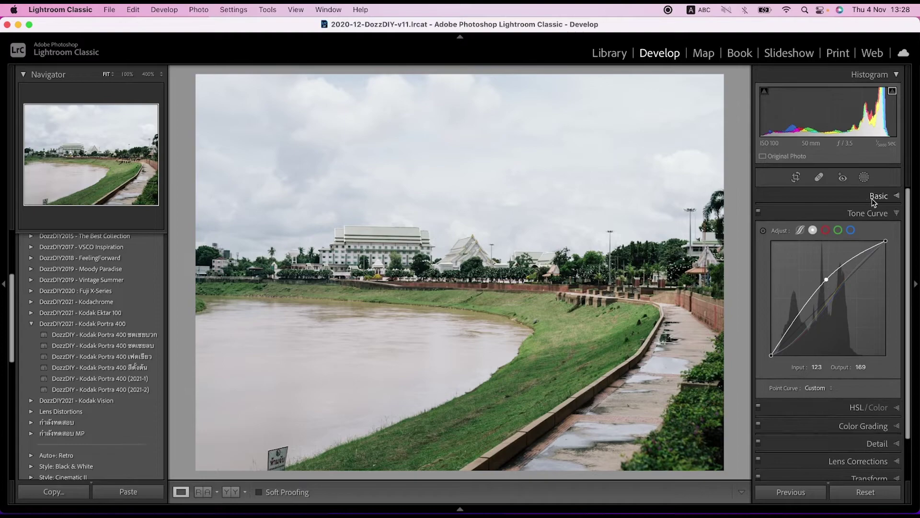
- Heal the riverbank sign with an enlarged heal spot sourced from nearby water, feathered at 45
left_click(820, 179)
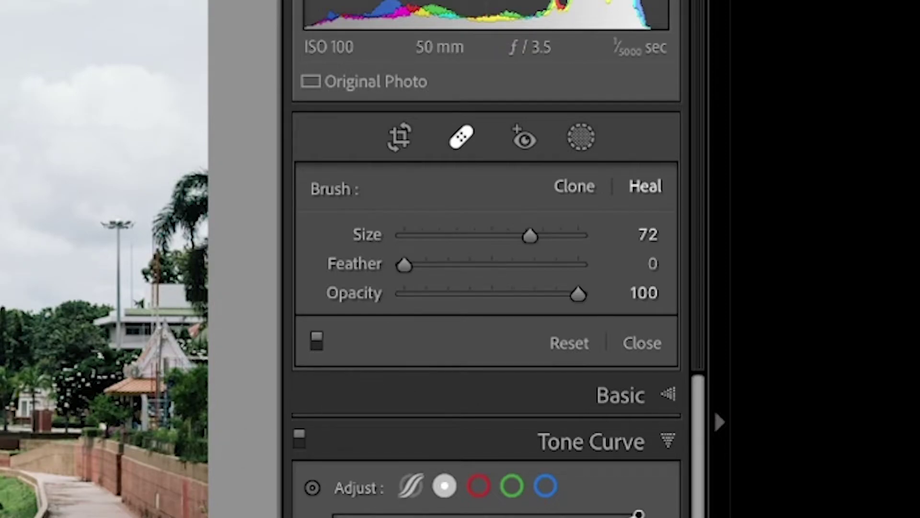
key("bracketright")
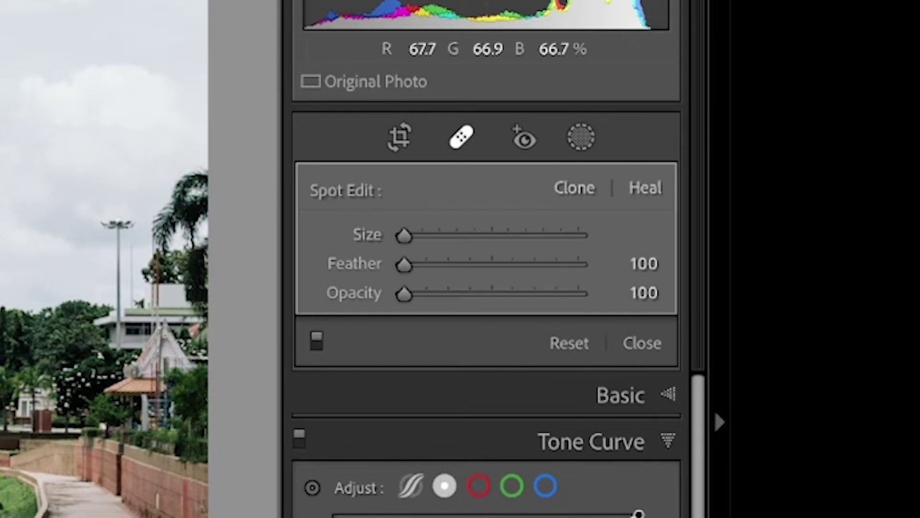
mouse_move(331, 292)
left_mouse_down()
mouse_move(375, 301)
mouse_move(349, 353)
mouse_move(357, 350)
left_mouse_up()
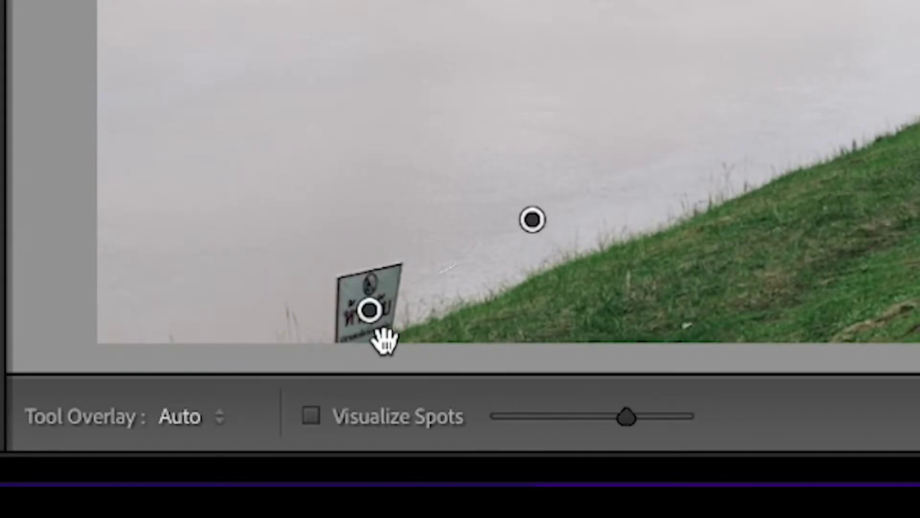
left_click_drag(532, 218, 559, 224)
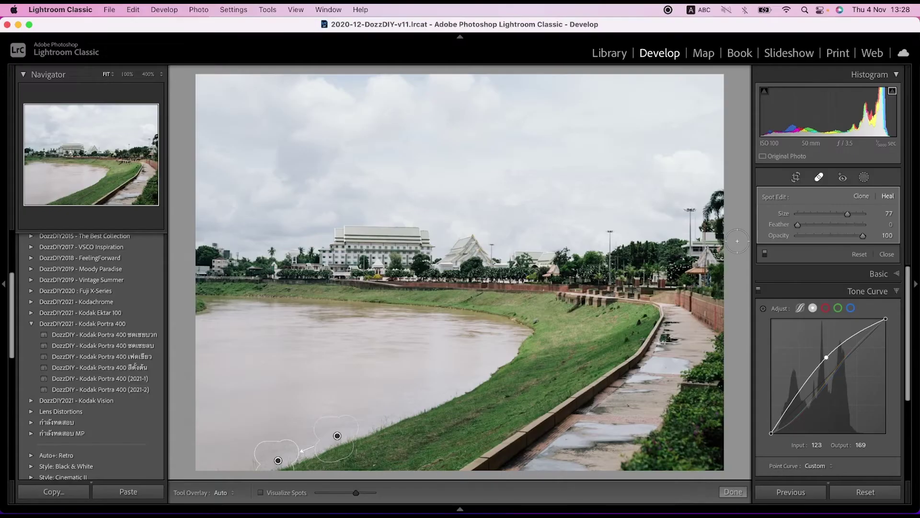
left_click(827, 224)
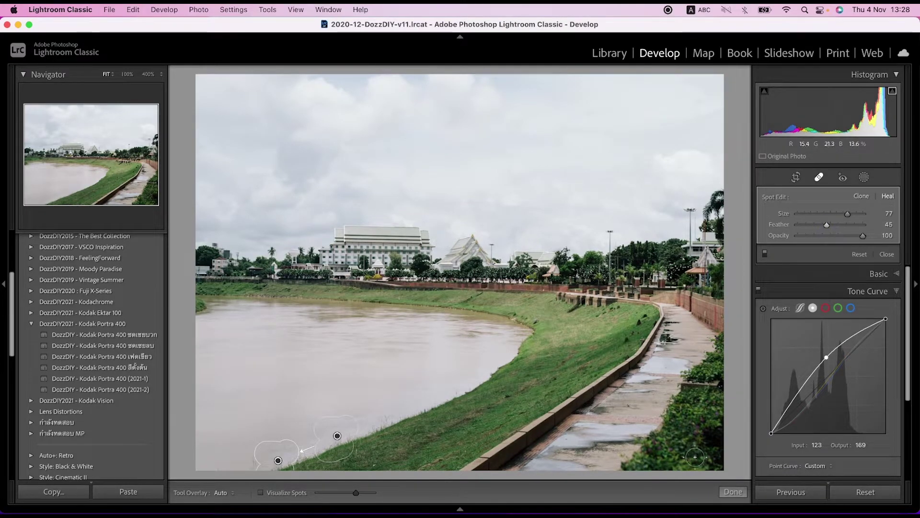
left_click(734, 492)
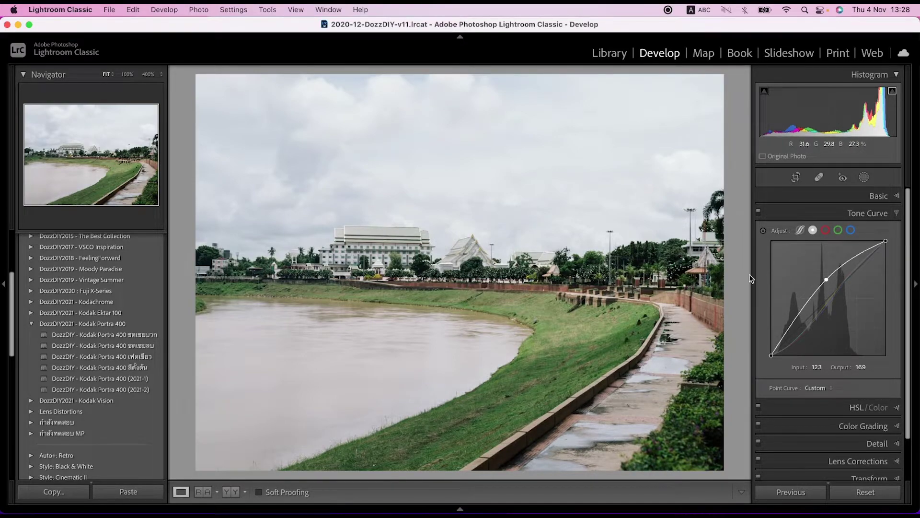
- Add a Select Sky mask as Mask 1 and zoom to 100% on the white building
left_click(864, 177)
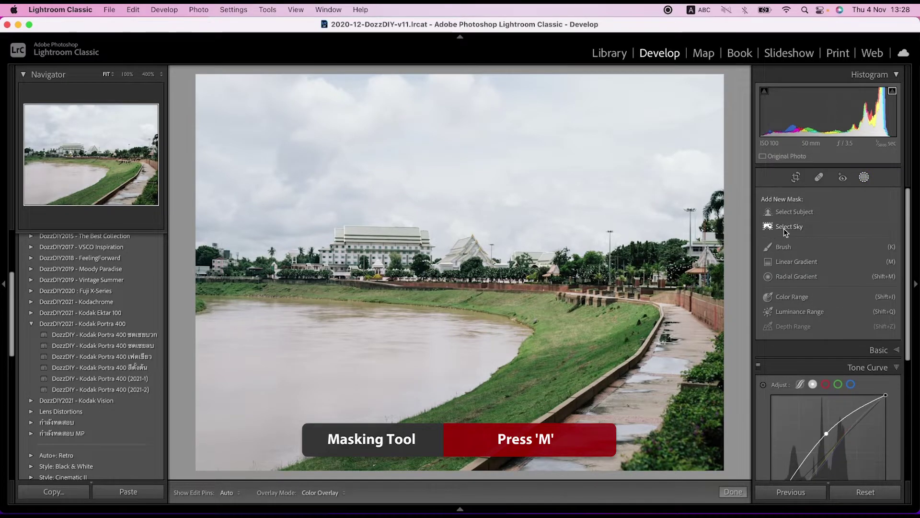
left_click(785, 229)
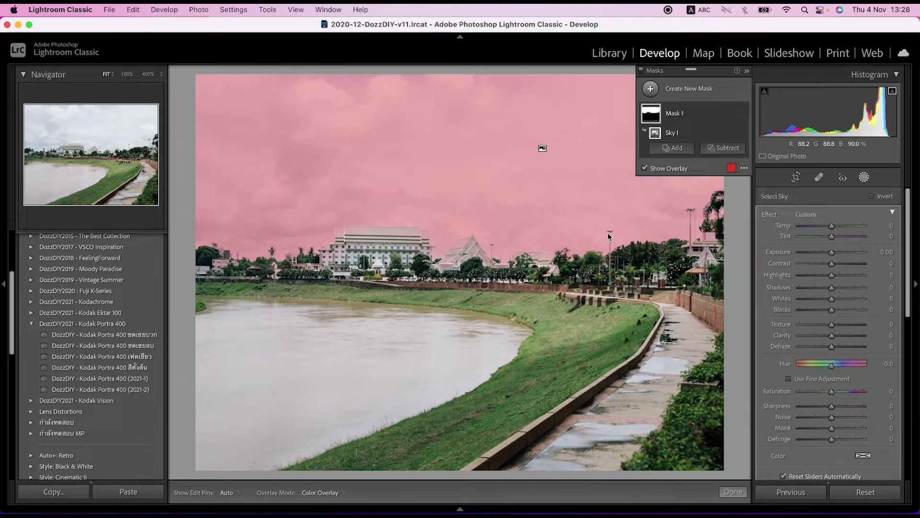
left_click(71, 148)
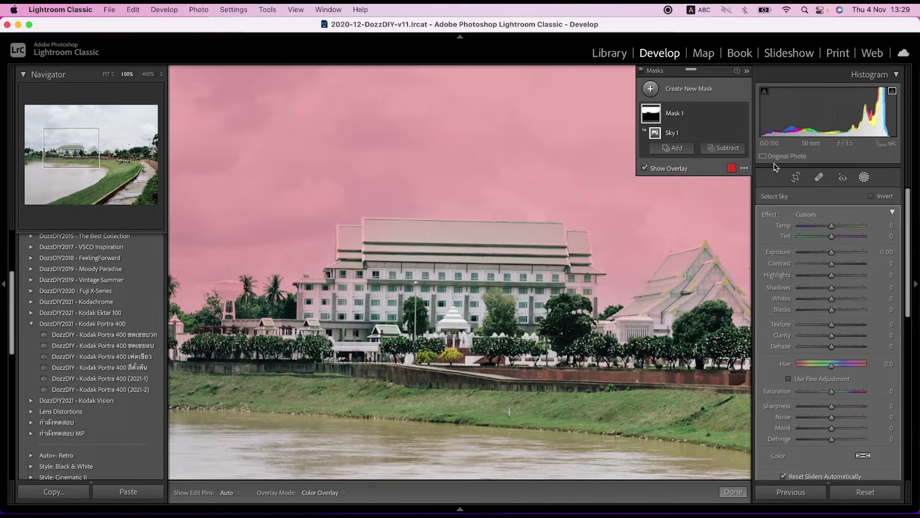
- Refine the sky mask along the building's roofline with a size 8 brush
left_click(725, 150)
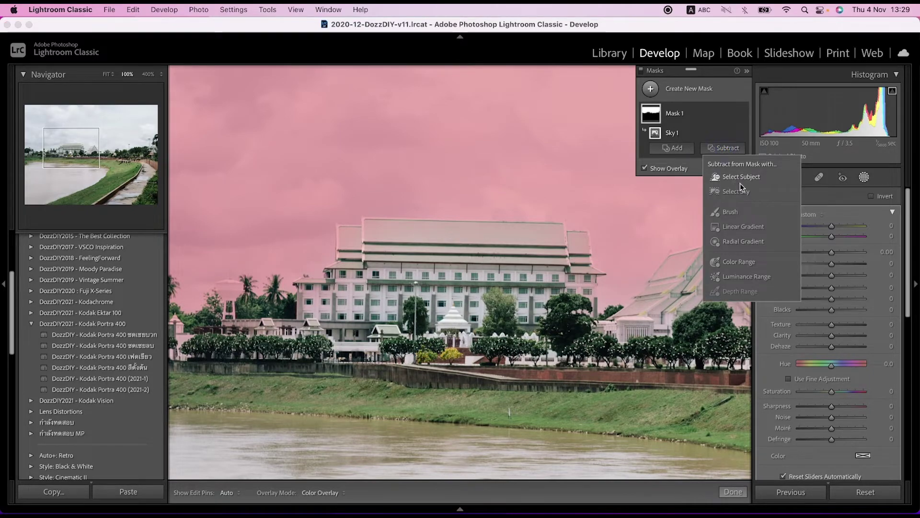
left_click(740, 212)
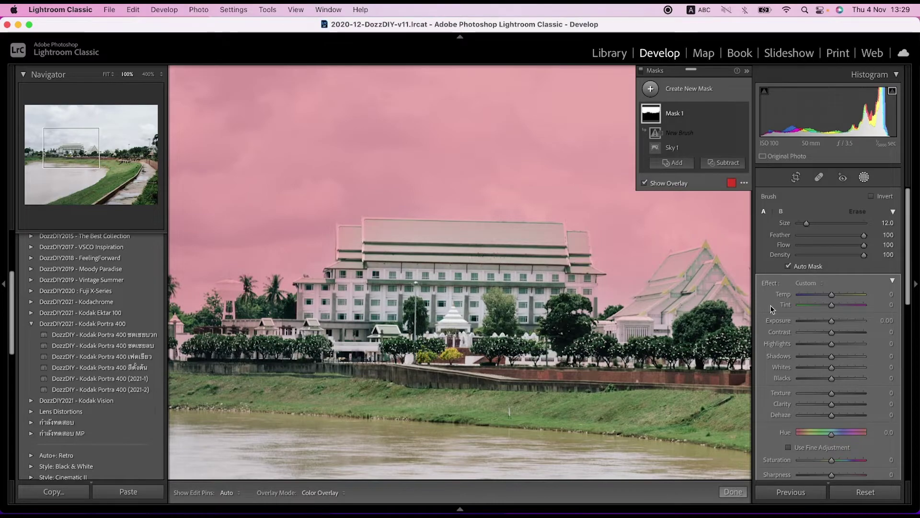
mouse_move(525, 255)
left_mouse_down()
mouse_move(539, 240)
mouse_move(575, 244)
left_mouse_up()
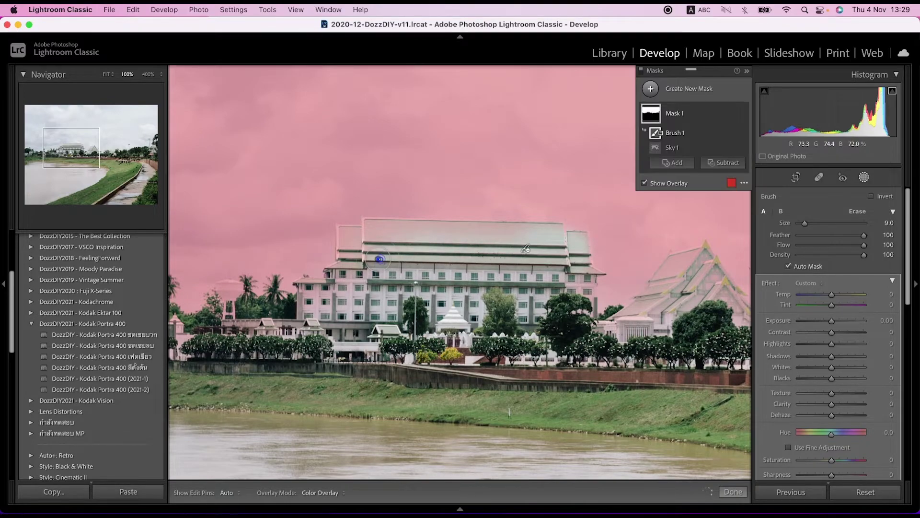
mouse_move(380, 259)
left_mouse_down()
mouse_move(354, 252)
mouse_move(352, 241)
mouse_move(436, 234)
mouse_move(487, 245)
left_mouse_up()
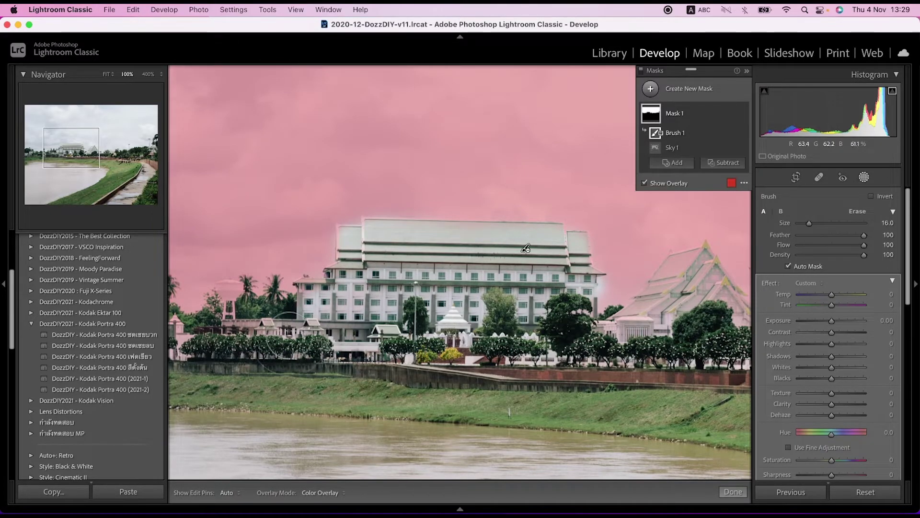
- Fit the photo in view, toggle the edit pins, and hide the red mask overlay
scroll(286, 332, "up", 5)
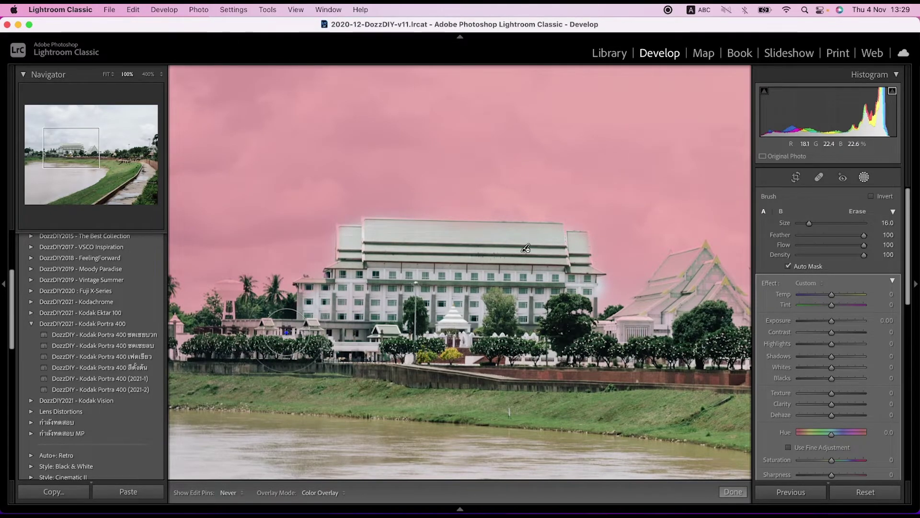
left_click(106, 75)
scroll(541, 144, "down", 5)
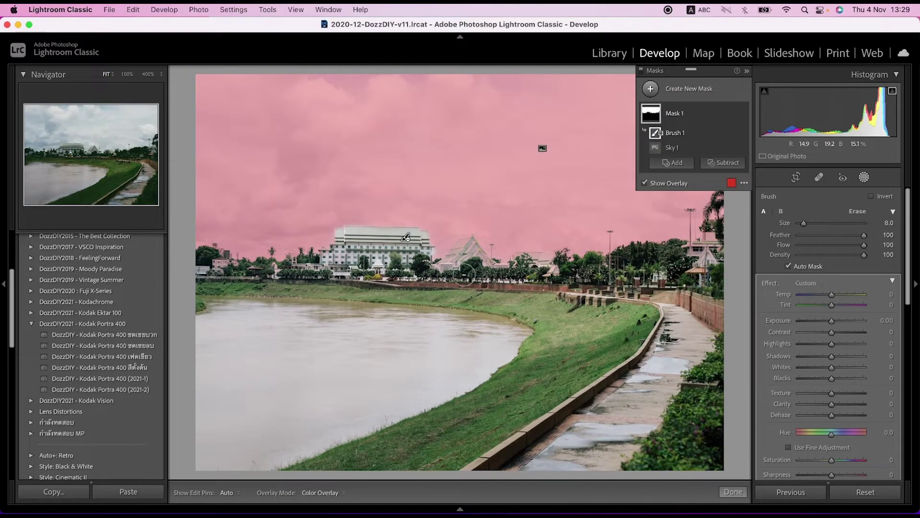
key("h")
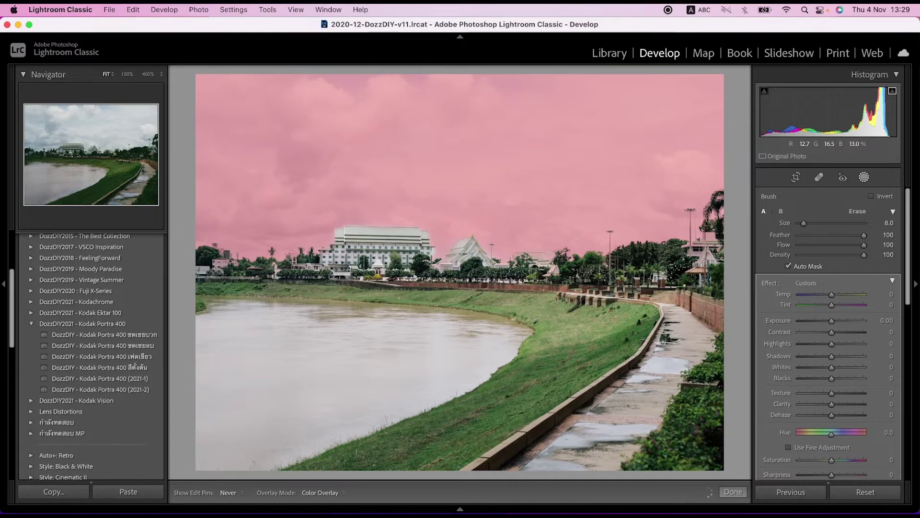
key("h")
key("h")
key("h")
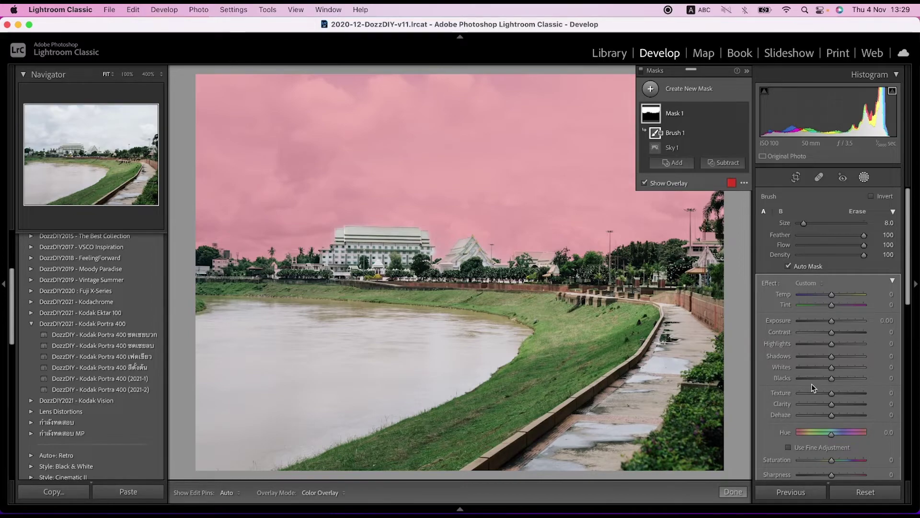
scroll(812, 384, "down", 3)
scroll(812, 384, "up", 3)
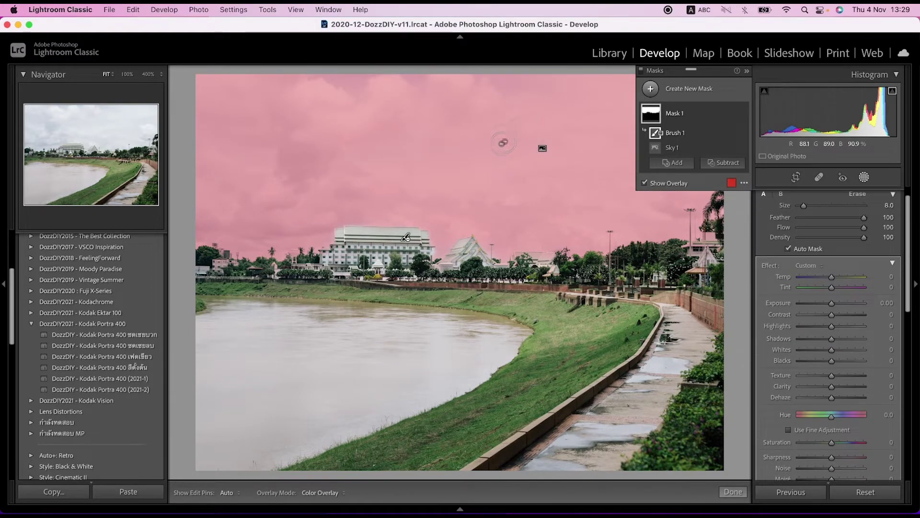
key("o")
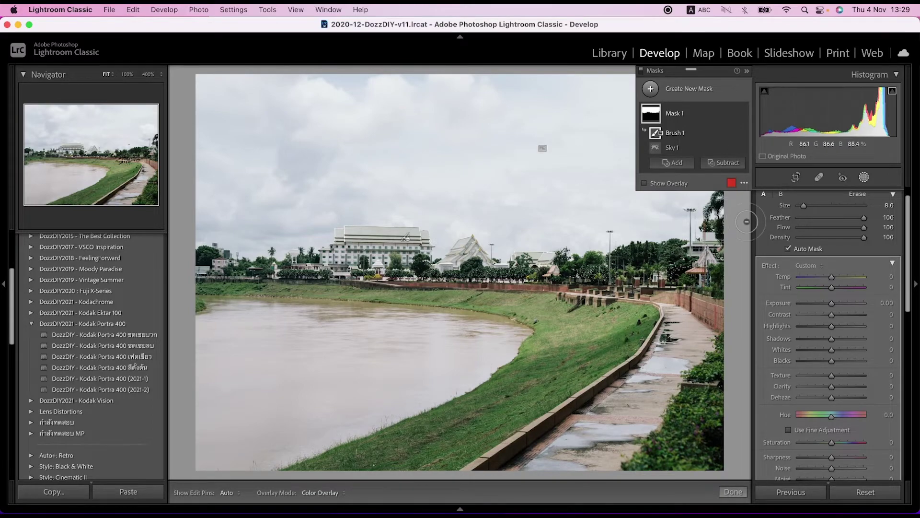
- Give the sky mask Exposure -0.18, Highlights -69 and Temp -12, then close masking
left_click_drag(816, 327, 832, 306)
left_click(746, 71)
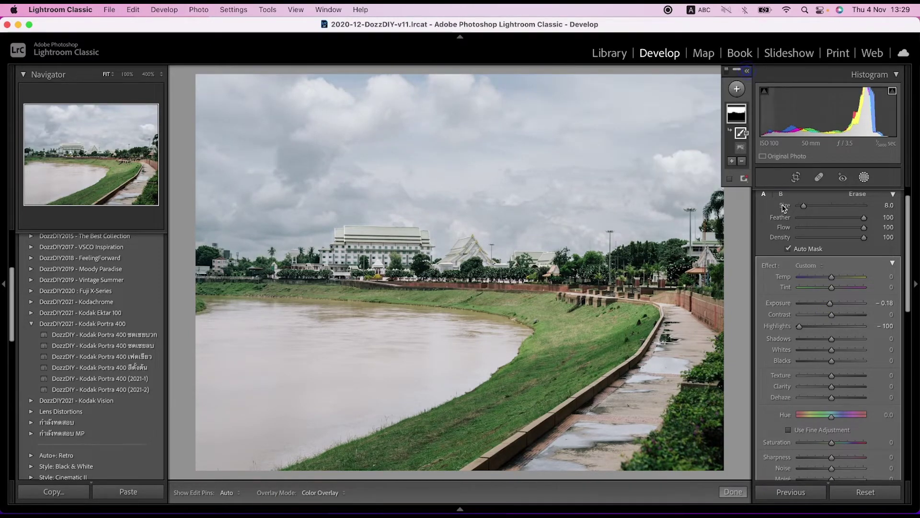
left_click_drag(827, 278, 828, 277)
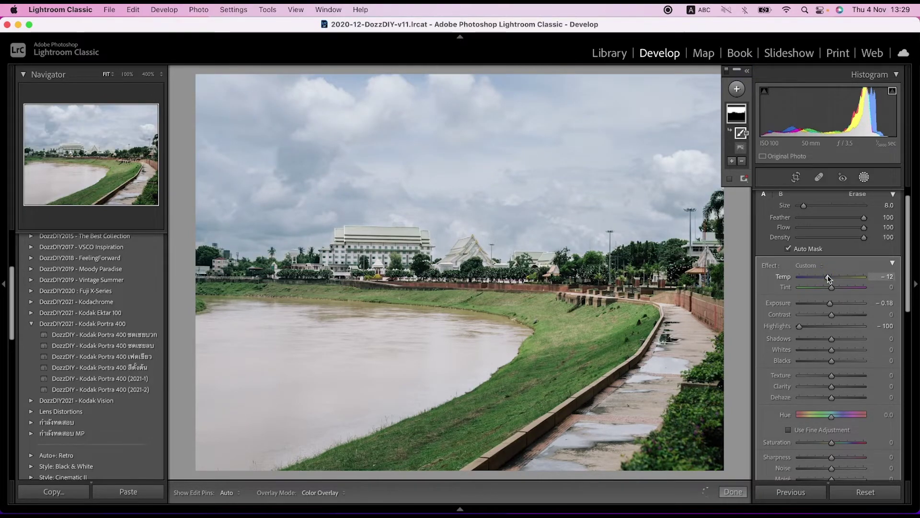
left_click_drag(799, 326, 809, 326)
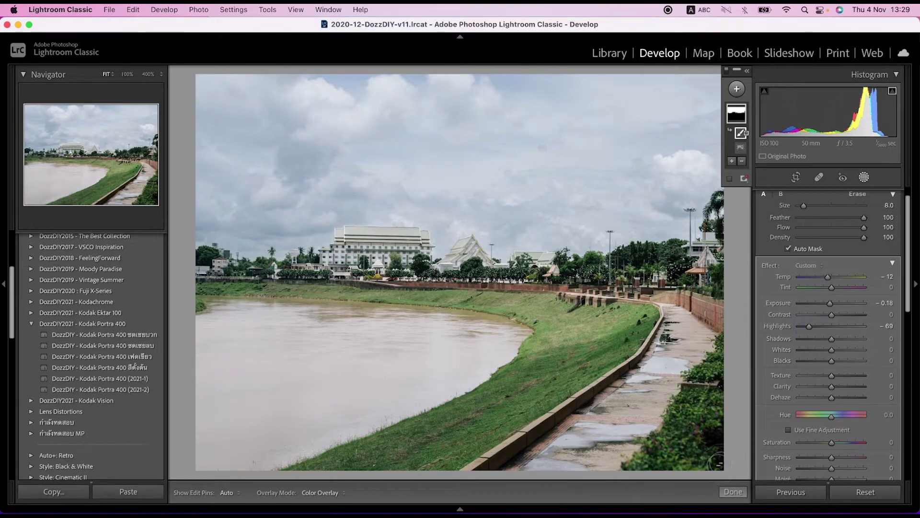
left_click(732, 493)
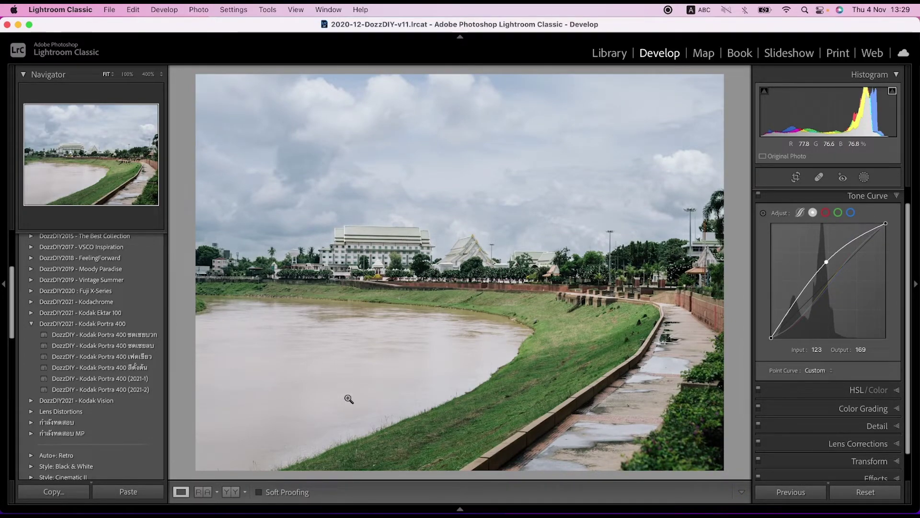
- Reopen Masking, expand the Masks panel and create a new Brush mask
scroll(863, 211, "up", 1)
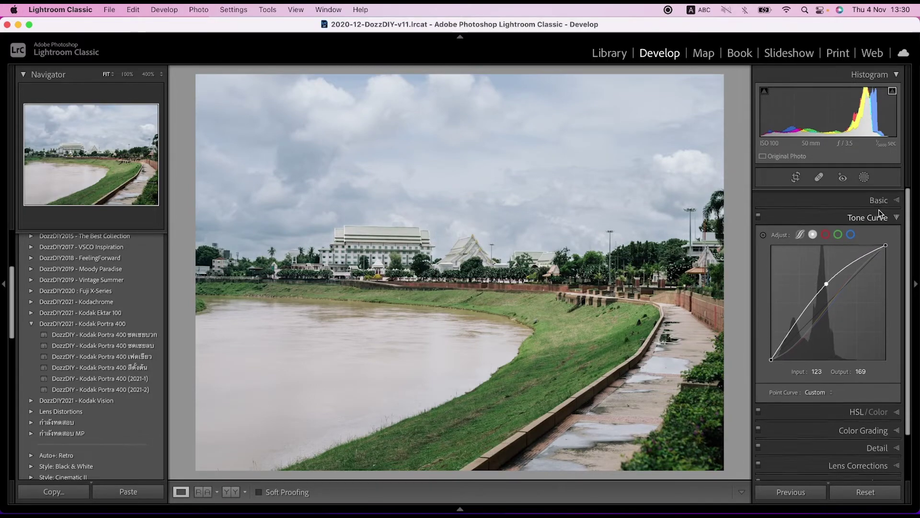
left_click(864, 177)
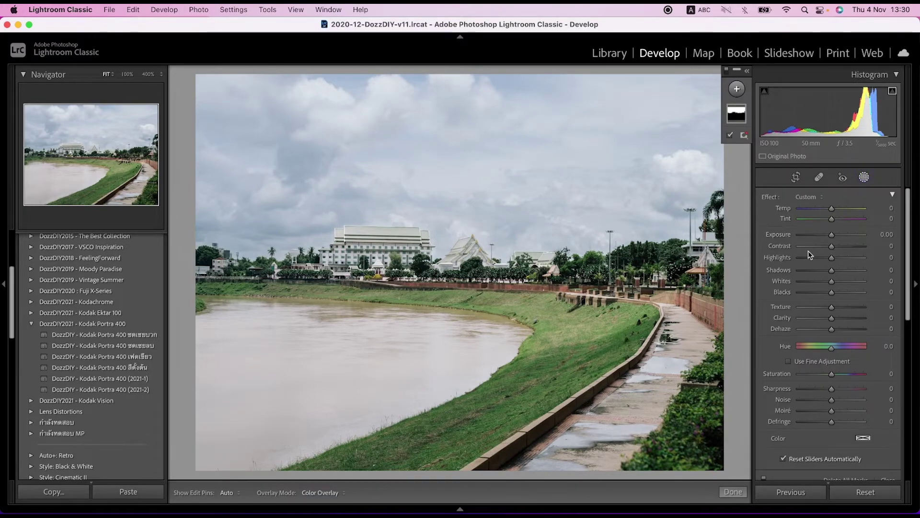
scroll(818, 269, "down", 4)
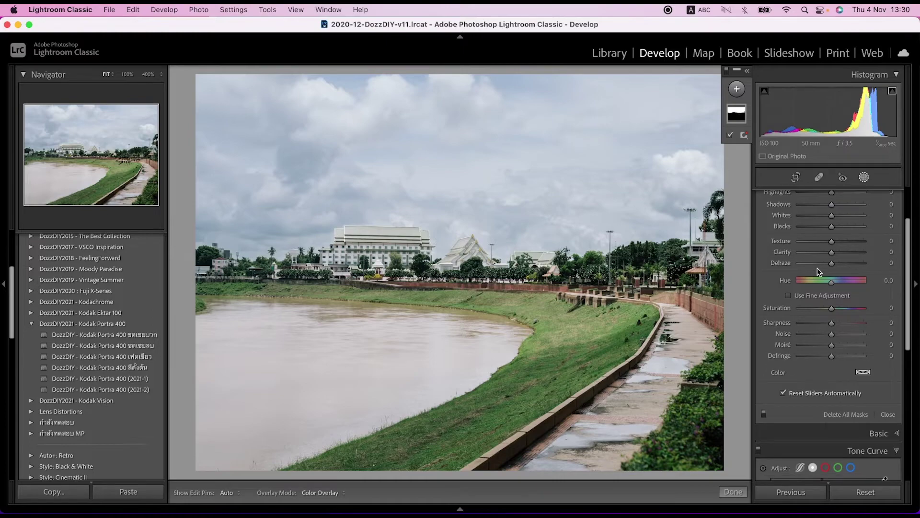
scroll(817, 267, "up", 4)
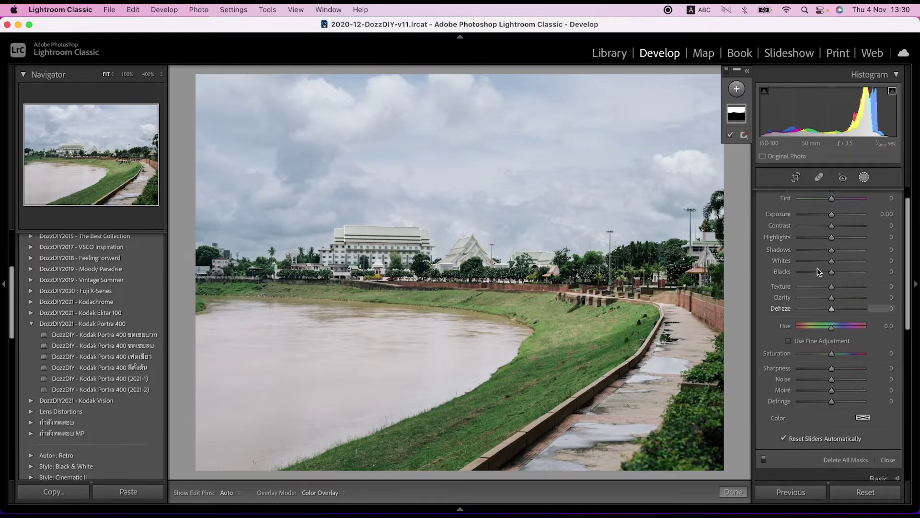
left_click(748, 72)
left_click(651, 90)
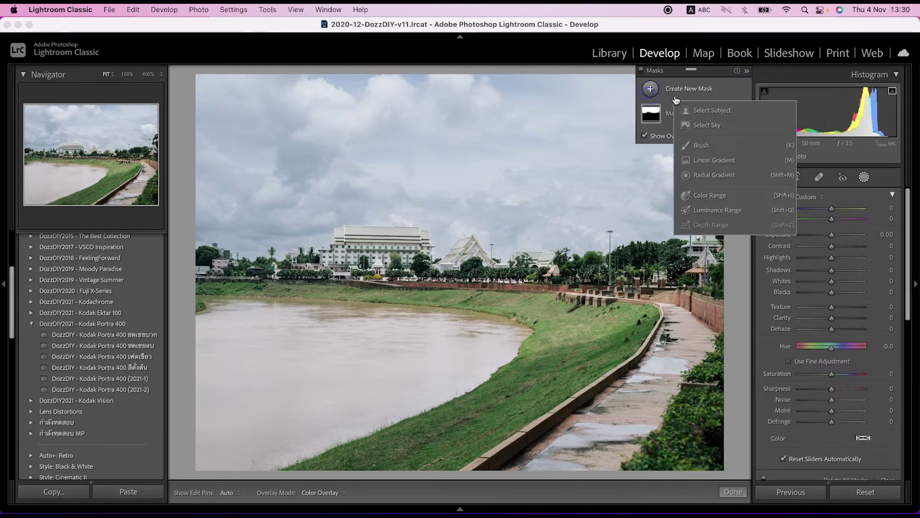
left_click(700, 145)
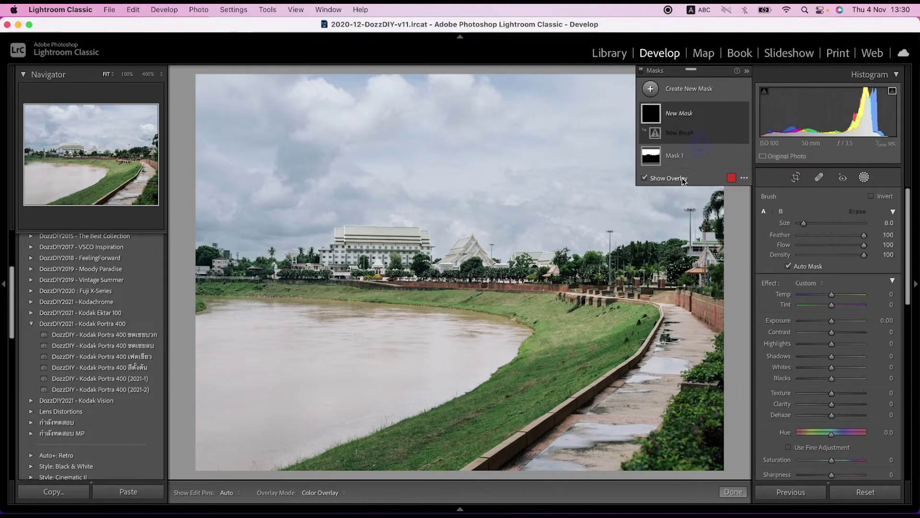
- Paint Mask 2 over the whole river at brush size 15, including the lower-left patch
scroll(326, 339, "up", 5)
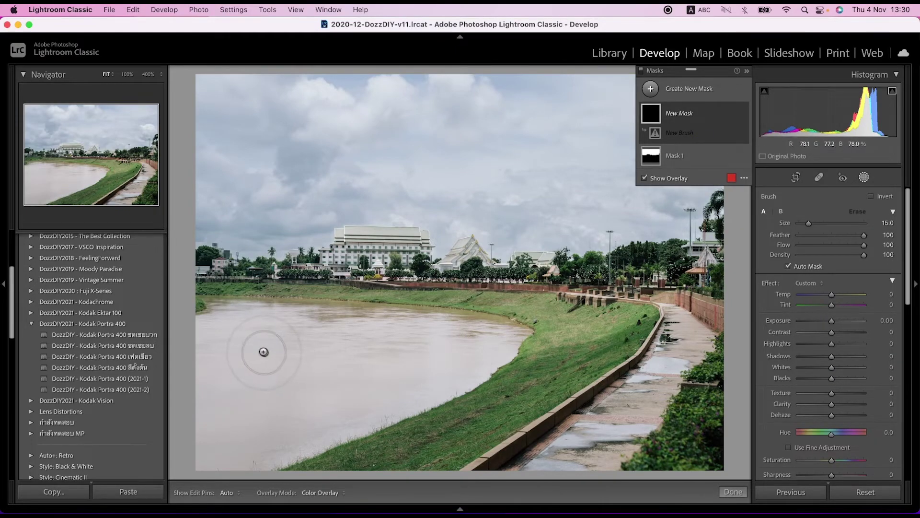
mouse_move(228, 337)
left_mouse_down()
mouse_move(258, 337)
mouse_move(203, 333)
mouse_move(401, 344)
mouse_move(499, 337)
mouse_move(330, 309)
mouse_move(205, 309)
mouse_move(164, 345)
mouse_move(362, 376)
mouse_move(497, 360)
mouse_move(188, 453)
mouse_move(280, 438)
mouse_move(358, 406)
left_mouse_up()
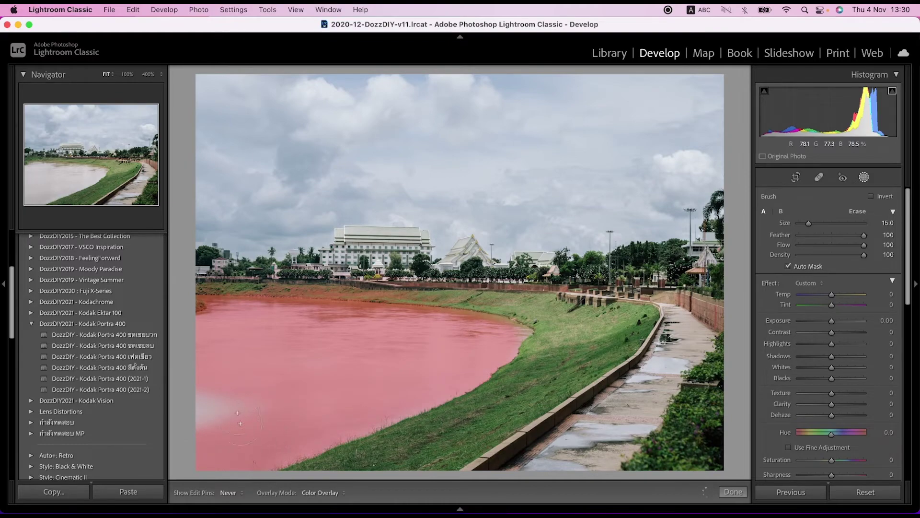
left_click_drag(238, 413, 203, 386)
key("h")
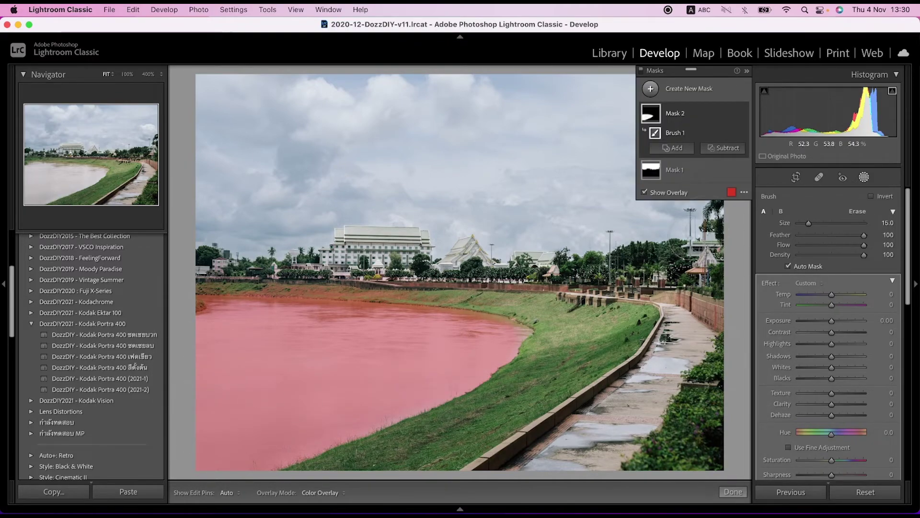
- Hide the overlay, give the river mask Highlights -100 and Temp 16, then close masking
scroll(308, 298, "down", 4)
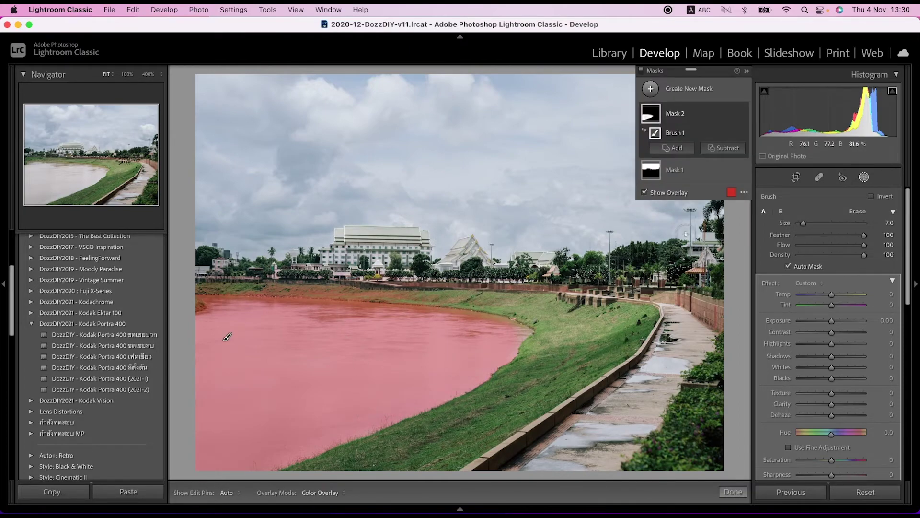
left_click(645, 192)
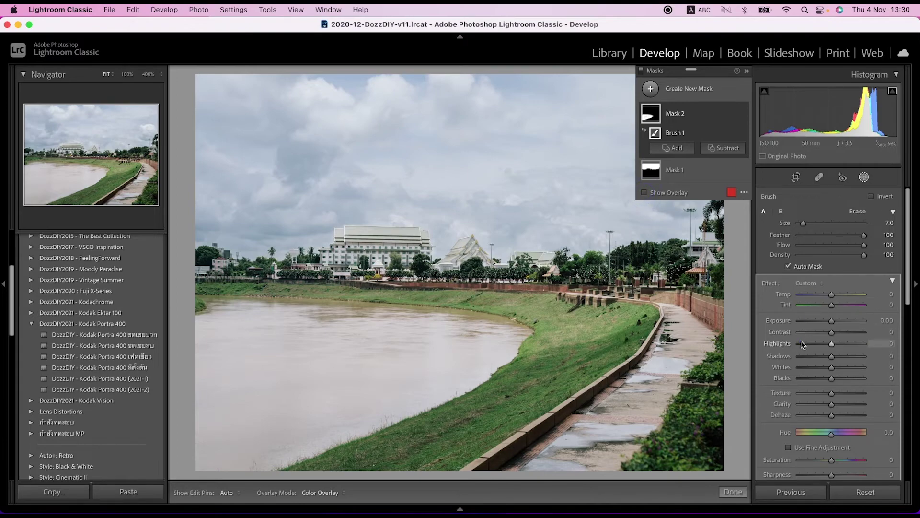
left_click(800, 343)
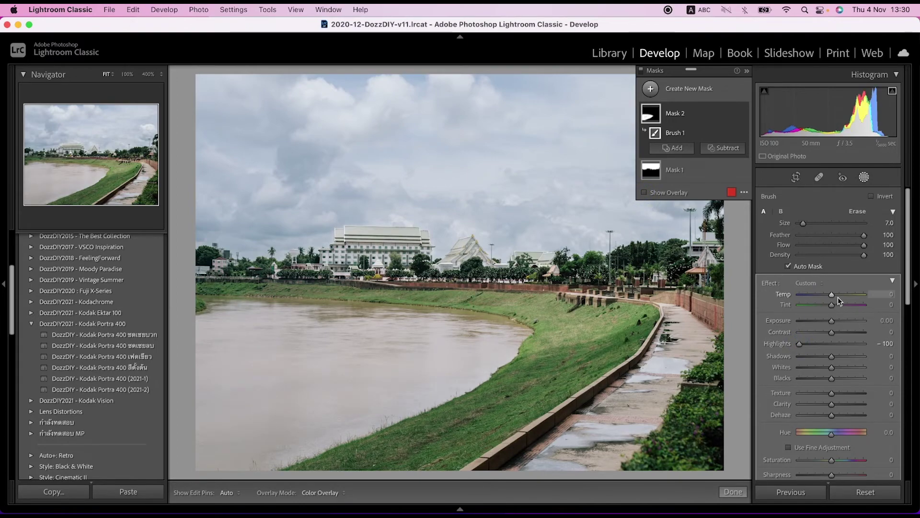
left_click_drag(838, 296, 831, 323)
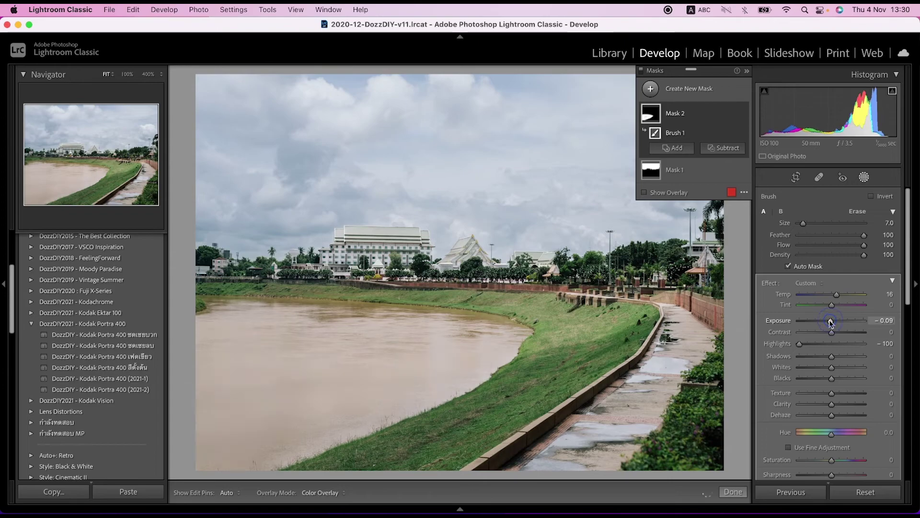
left_click(734, 492)
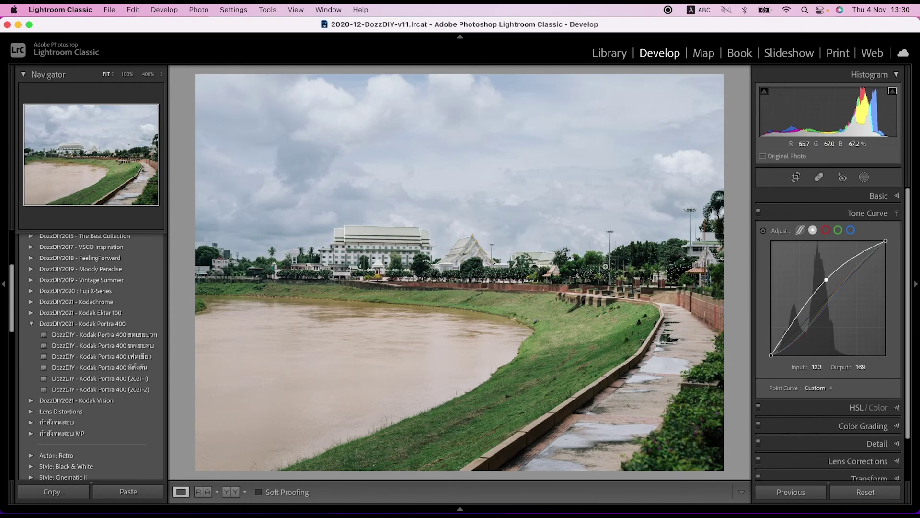
key("backslash")
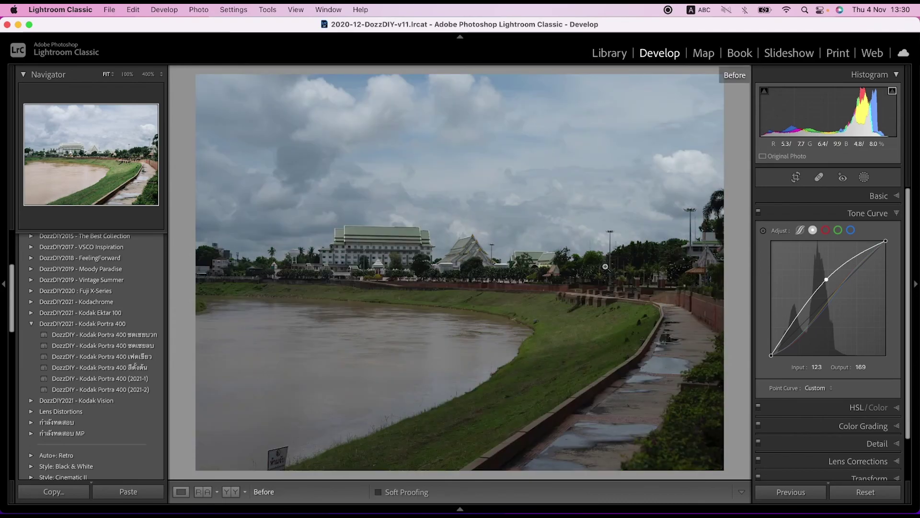
key("backslash")
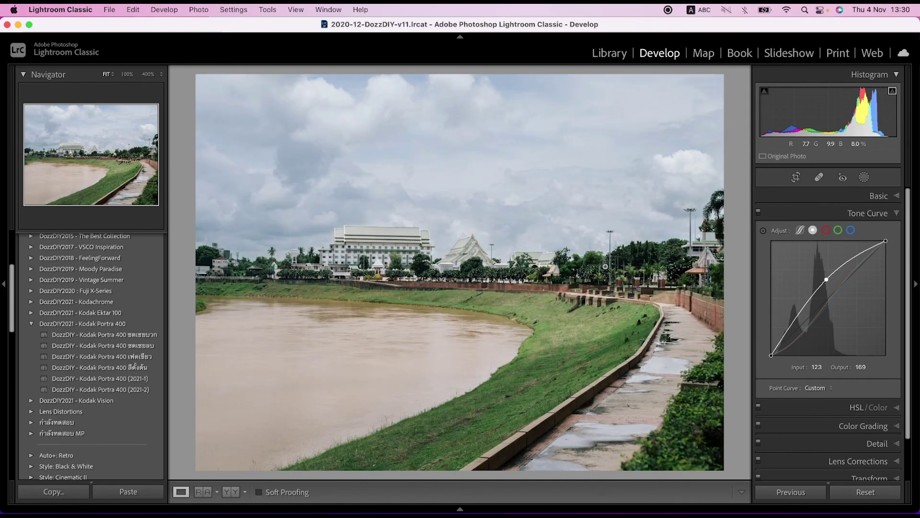